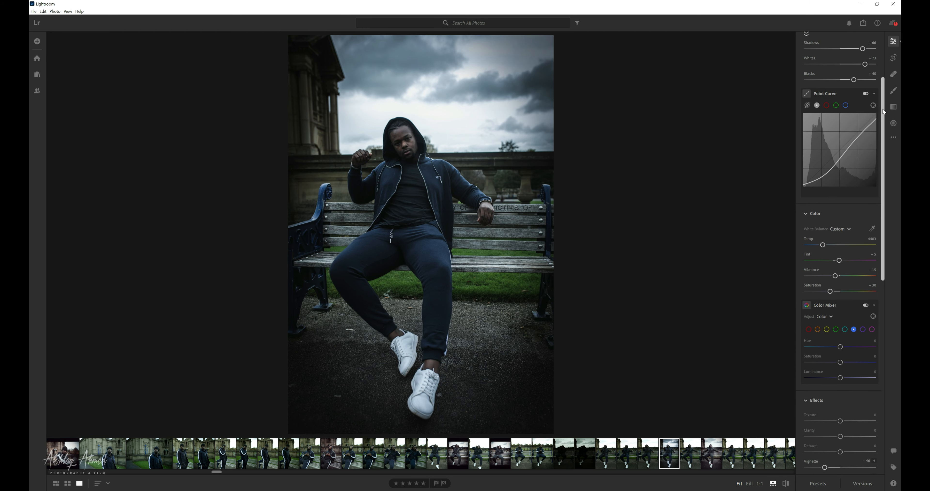
Set the white balance by sampling the subject's white shoe, and raise the photo's sharpening to 90.
left_click(873, 248)
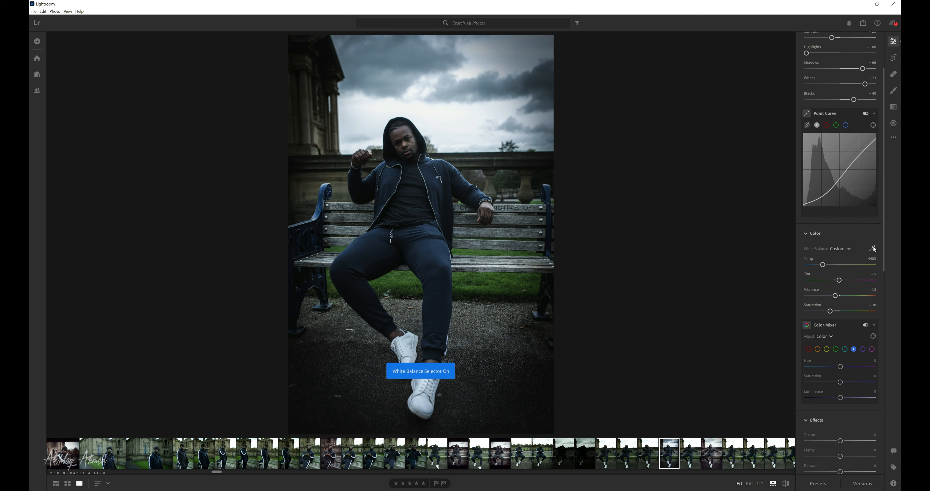
left_click(409, 350)
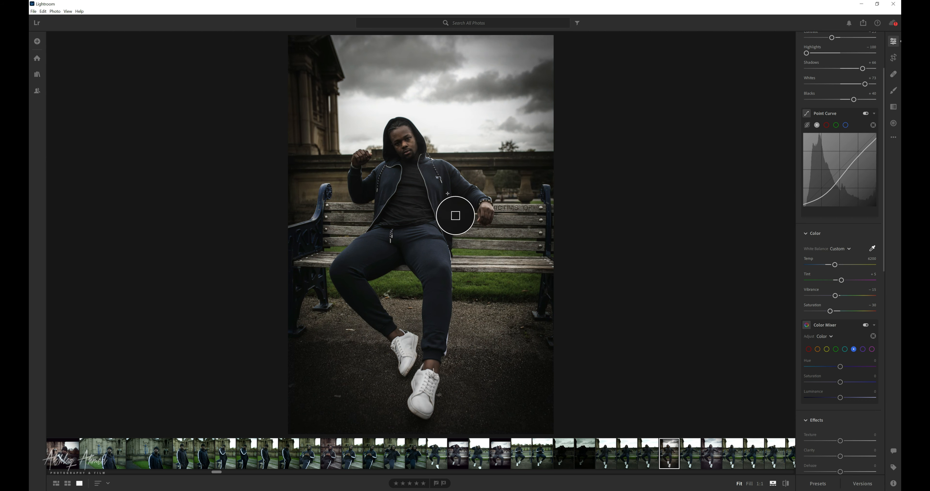
left_click_drag(885, 137, 888, 359)
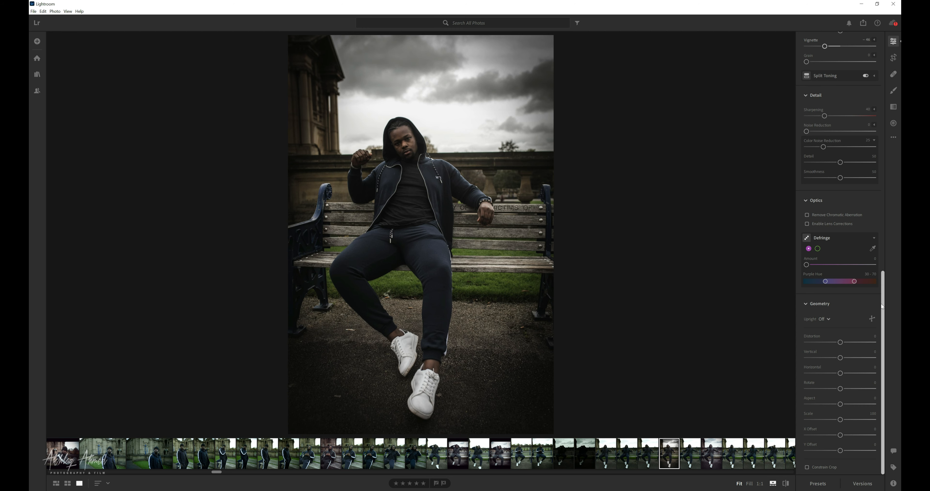
left_click_drag(883, 308, 884, 300)
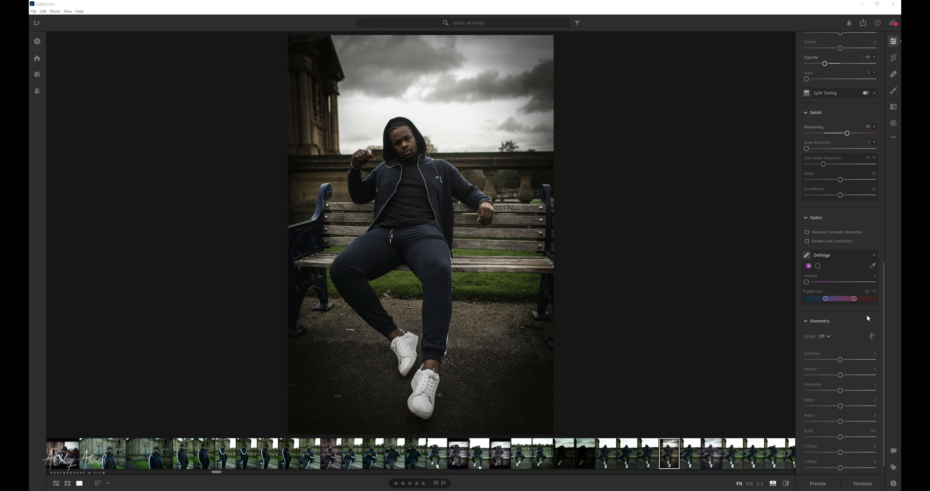
Shift the blue hue toward purple in the Color Mixer and adjust the blue saturation.
left_click_drag(884, 314, 890, 237)
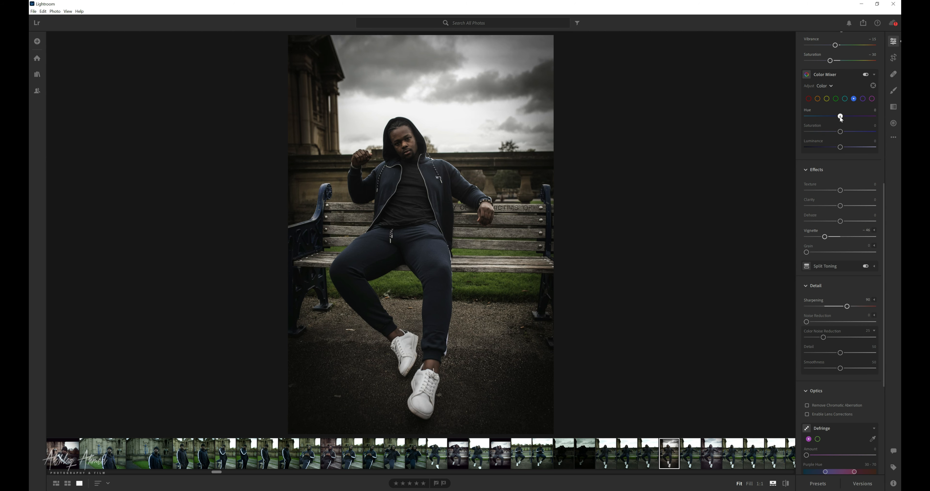
left_click_drag(841, 116, 848, 114)
mouse_move(841, 132)
left_mouse_down()
mouse_move(862, 137)
mouse_move(790, 141)
mouse_move(855, 136)
mouse_move(845, 136)
left_mouse_up()
double_click(841, 132)
left_click_drag(861, 129, 861, 129)
Fine-tune the green hue and raise the purple luminance in the Color Mixer.
left_click(836, 98)
mouse_move(837, 114)
left_mouse_down()
mouse_move(849, 114)
mouse_move(838, 115)
left_mouse_up()
left_click(863, 99)
left_click_drag(841, 147, 849, 118)
Raise the aqua hue slightly and increase the red luminance in the Color Mixer.
left_click(845, 99)
mouse_move(841, 116)
left_mouse_down()
mouse_move(822, 115)
mouse_move(843, 115)
left_mouse_up()
left_click(809, 100)
mouse_move(842, 146)
left_mouse_down()
mouse_move(817, 147)
mouse_move(855, 149)
mouse_move(842, 133)
mouse_move(863, 133)
mouse_move(821, 133)
mouse_move(850, 131)
left_mouse_up()
Set the magenta hue to +13 and the magenta saturation to +3 in the Color Mixer.
left_click(872, 98)
left_click_drag(841, 116, 862, 116)
Keep the highlights at -100 and lower the photo's overall saturation to -32.
left_click_drag(883, 227, 885, 69)
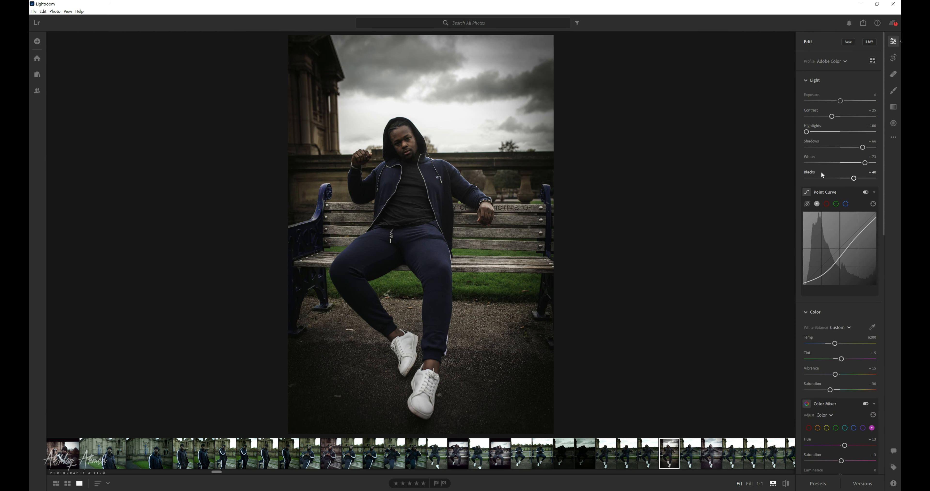
left_click_drag(817, 129, 802, 133)
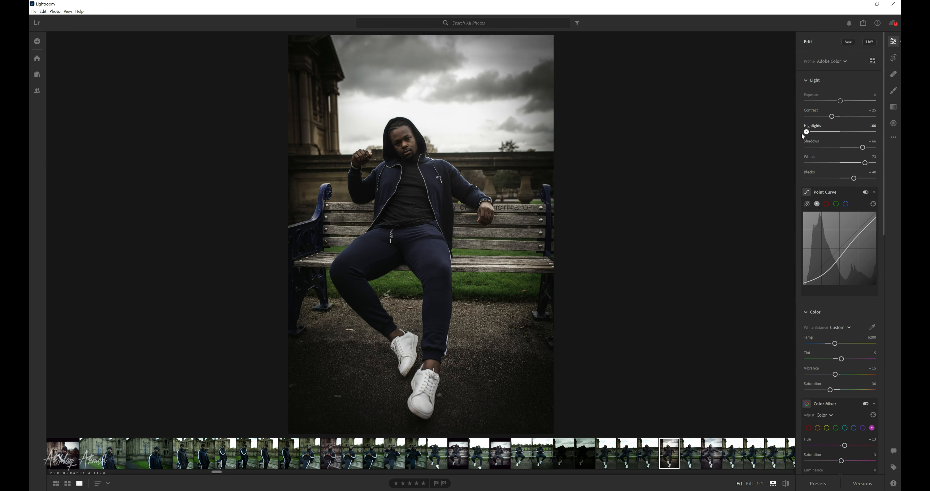
left_click_drag(883, 152, 884, 210)
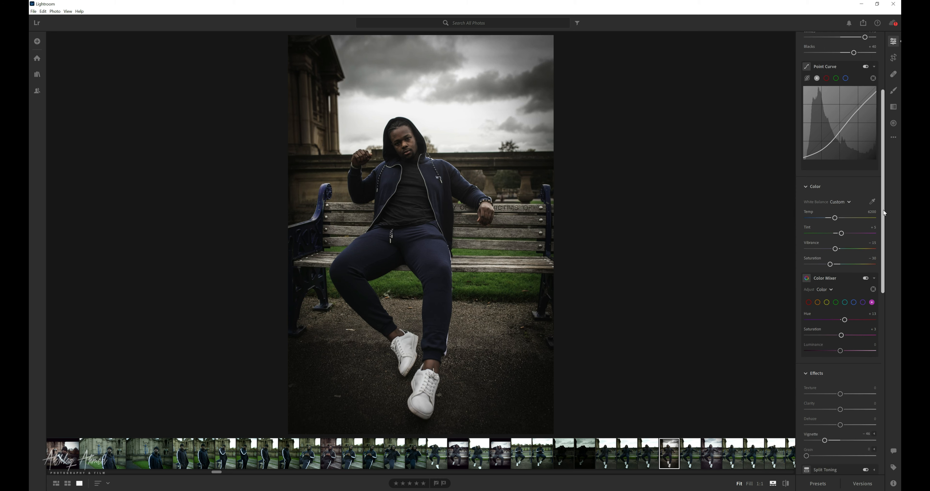
left_click_drag(829, 265, 840, 263)
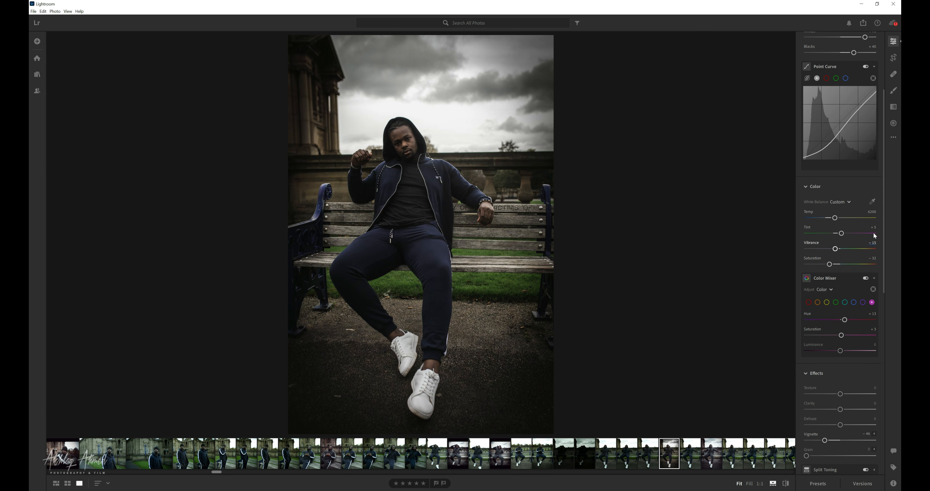
Soften the dark vignette around the photo to -35.
left_click_drag(885, 223, 889, 337)
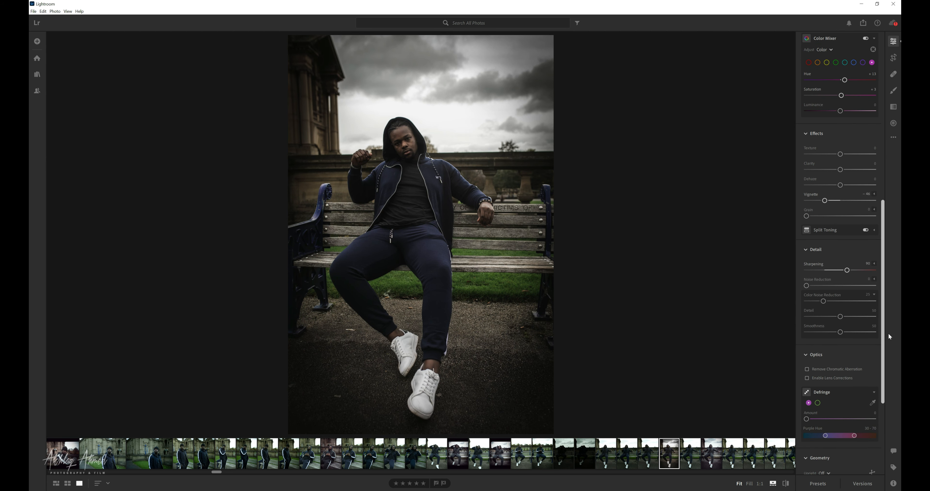
left_click_drag(825, 201, 829, 201)
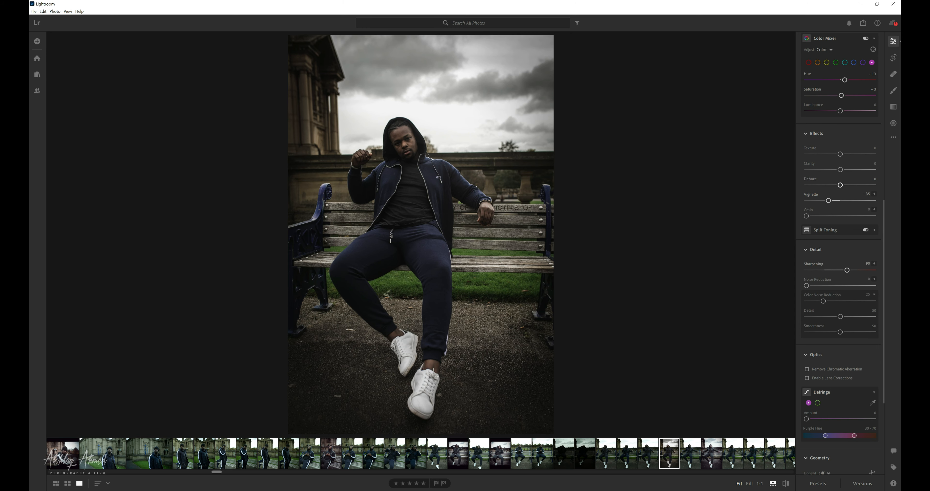
Compare the edited portrait with its original version twice, returning to the edited version each time.
left_click_drag(884, 209, 881, 67)
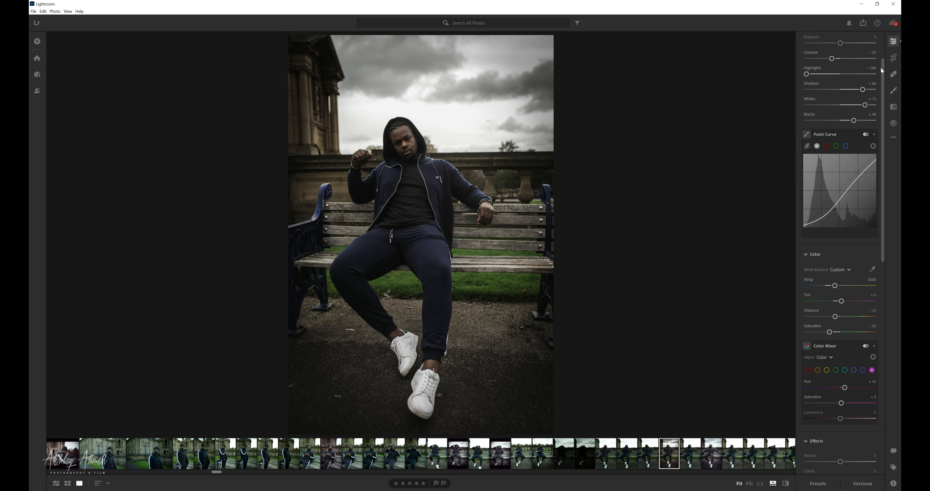
left_click(894, 137)
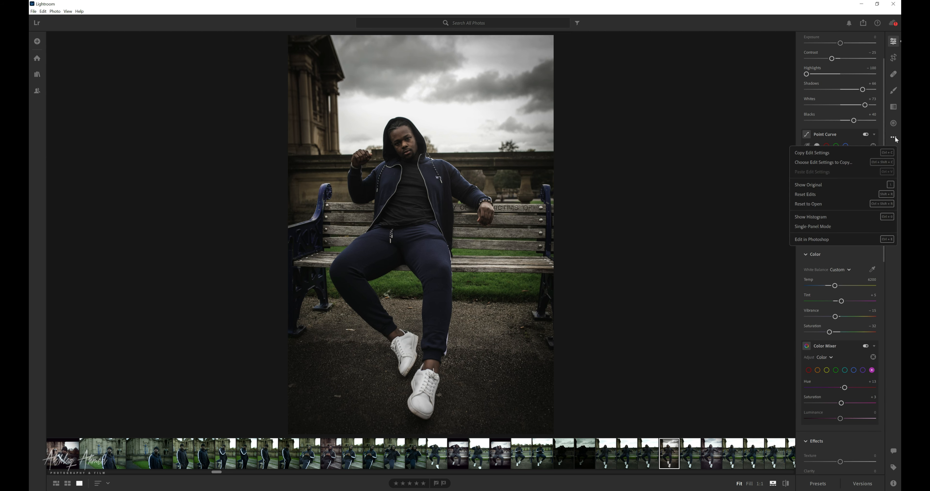
left_click(841, 184)
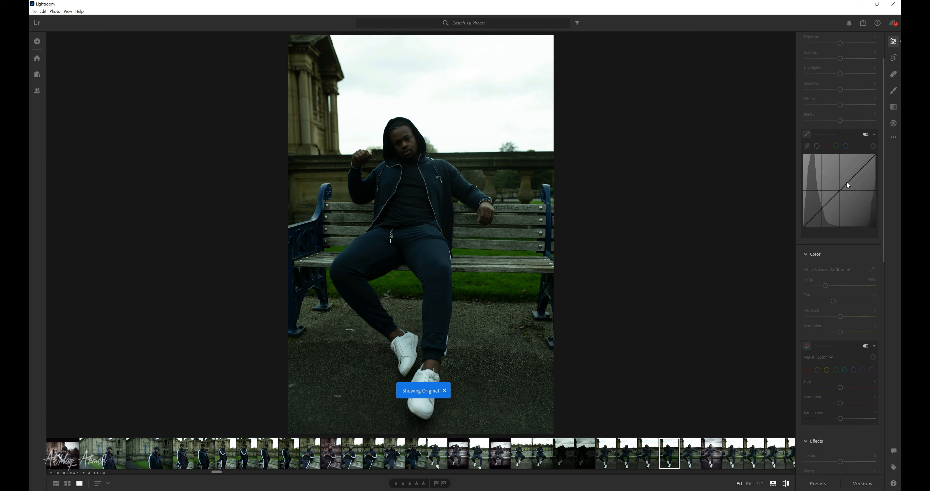
key("ctrl+z")
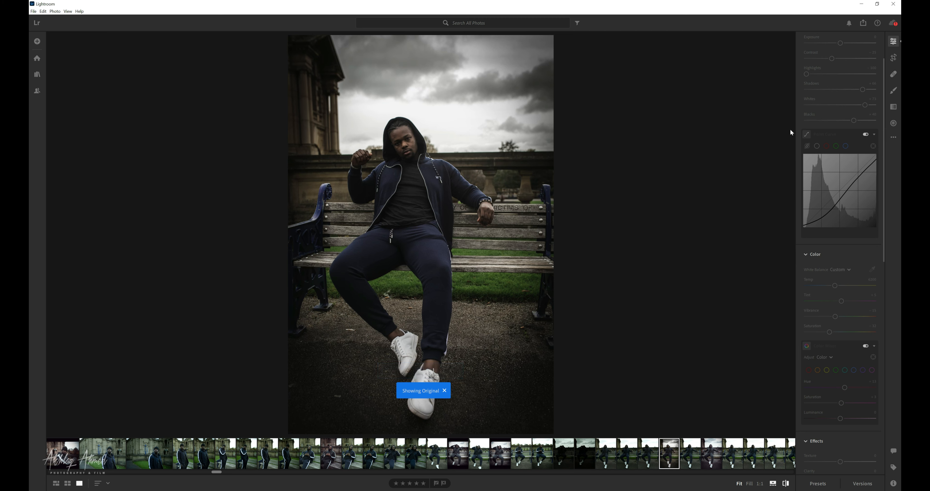
left_click(894, 137)
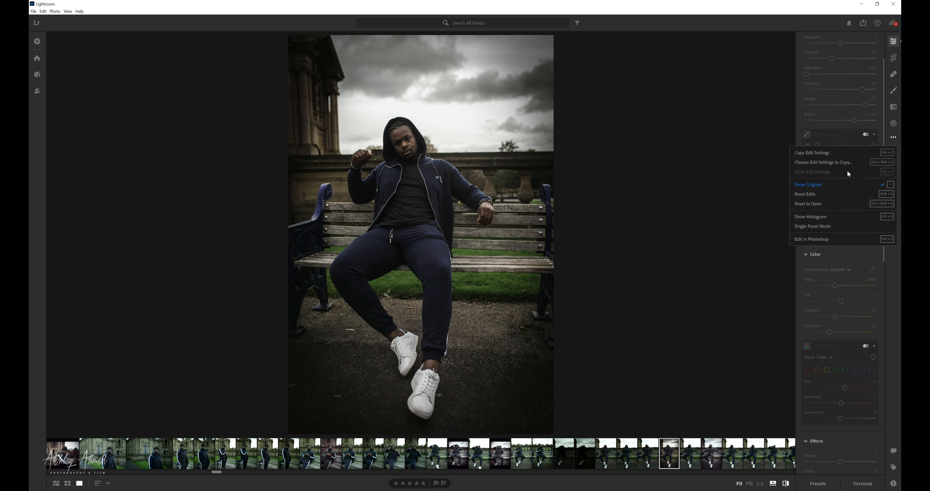
left_click(827, 194)
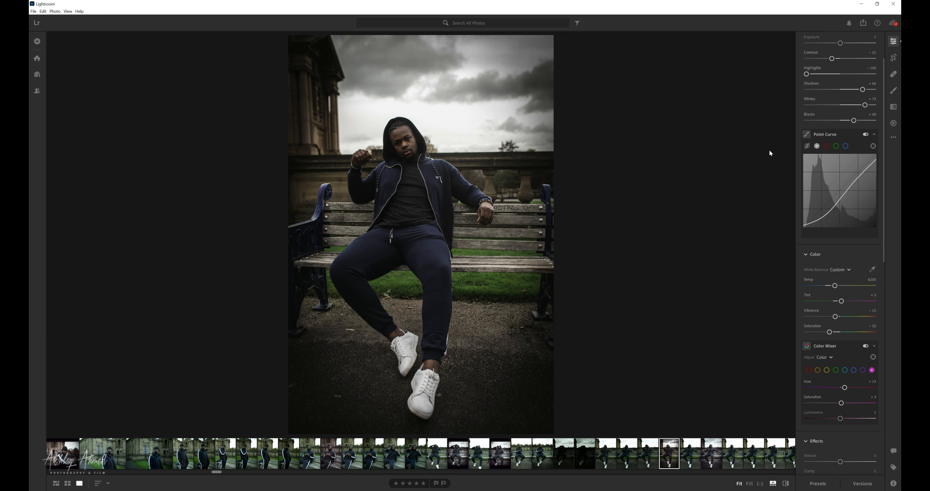
left_click(893, 137)
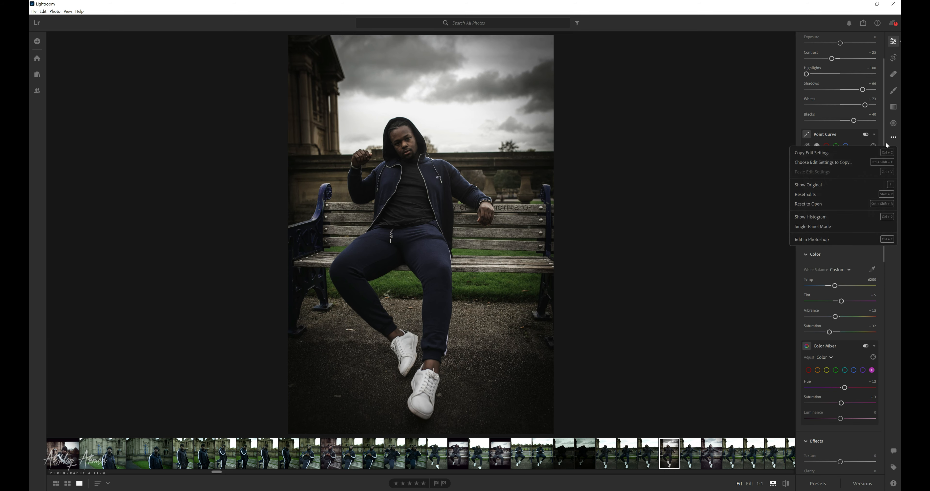
left_click(836, 181)
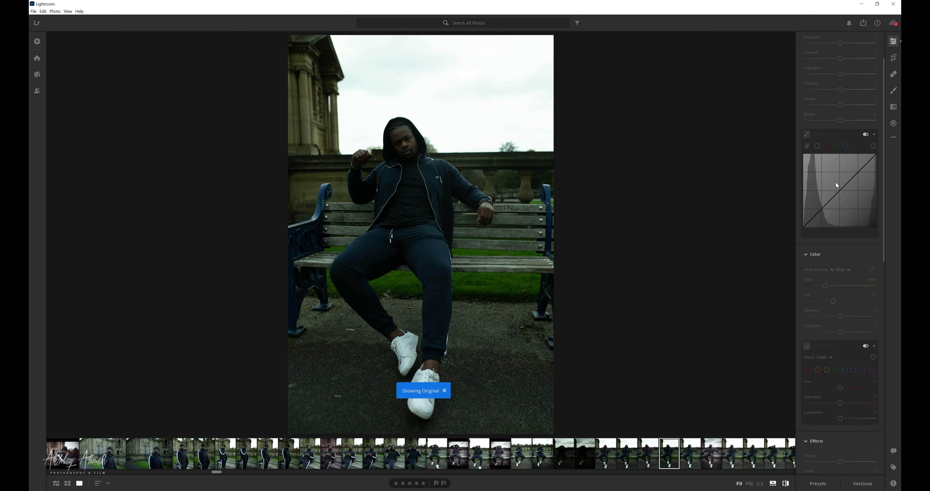
key("ctrl+z")
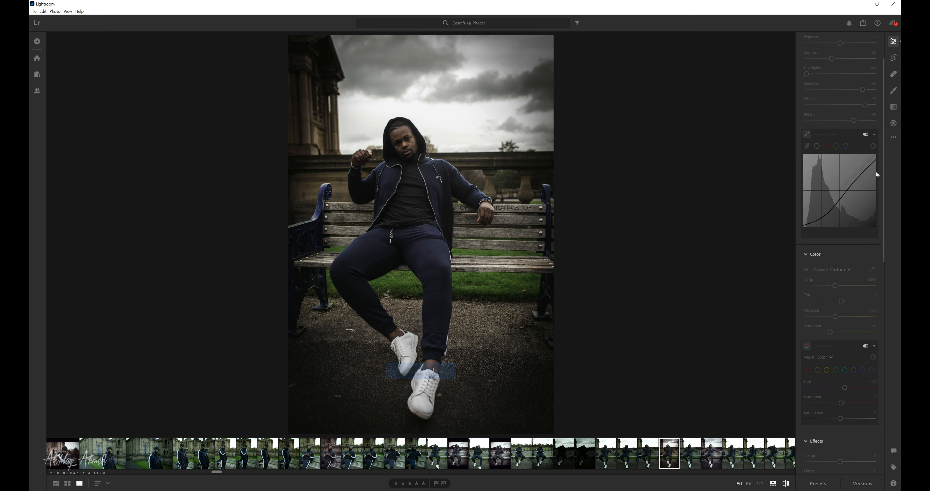